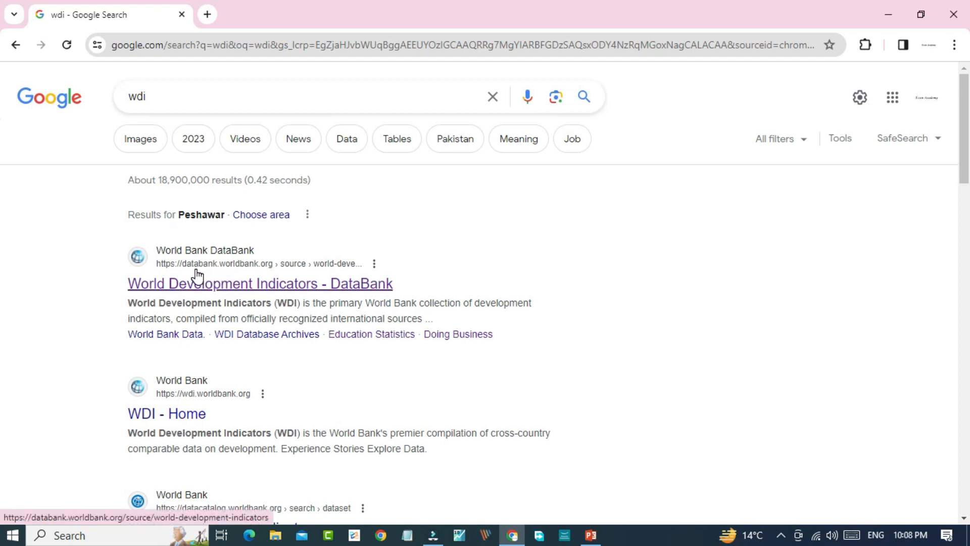
Open the World Development Indicators DataBank from the search results and check the list of available databases
left_click(256, 288)
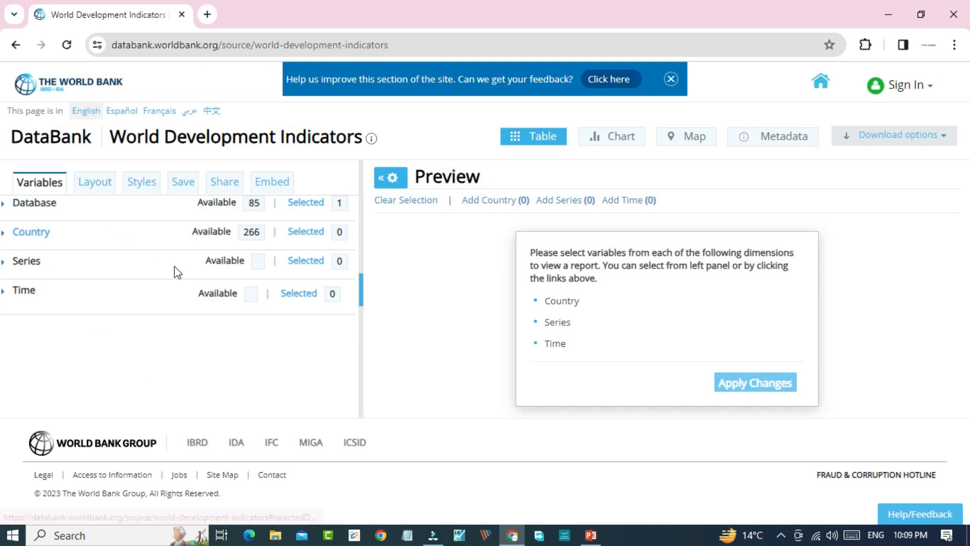
left_click(29, 207)
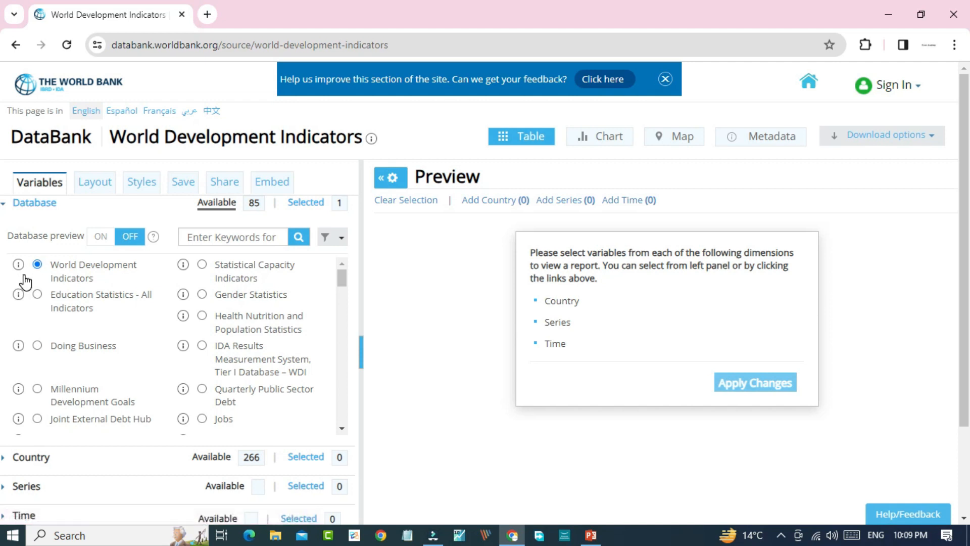
left_click(35, 204)
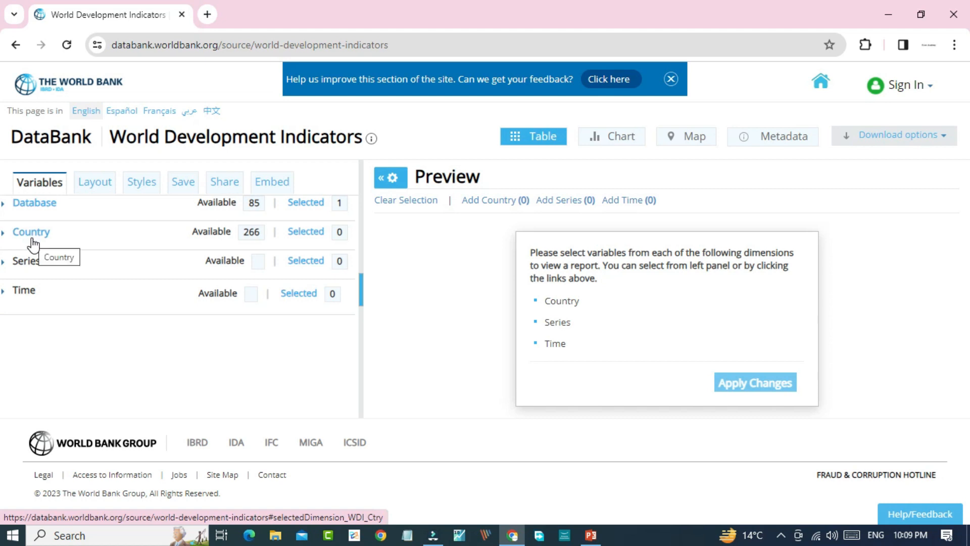
Select Australia, Bangladesh, Belgium and China as the report's countries
left_click(31, 239)
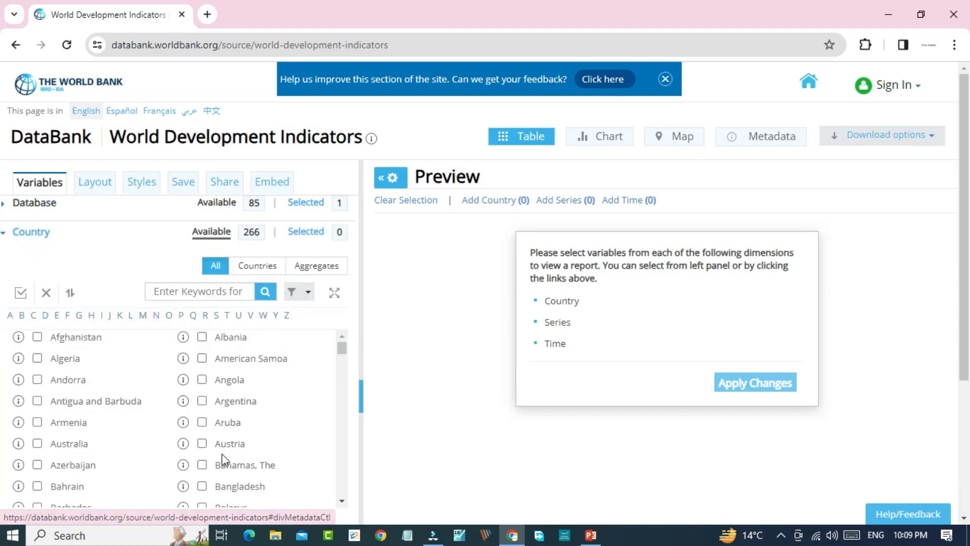
left_click(342, 501)
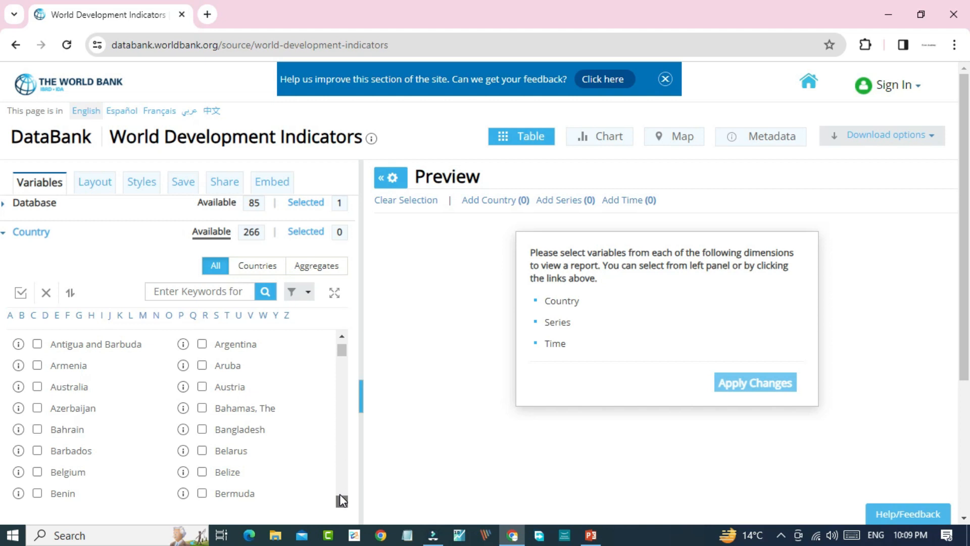
left_click(36, 387)
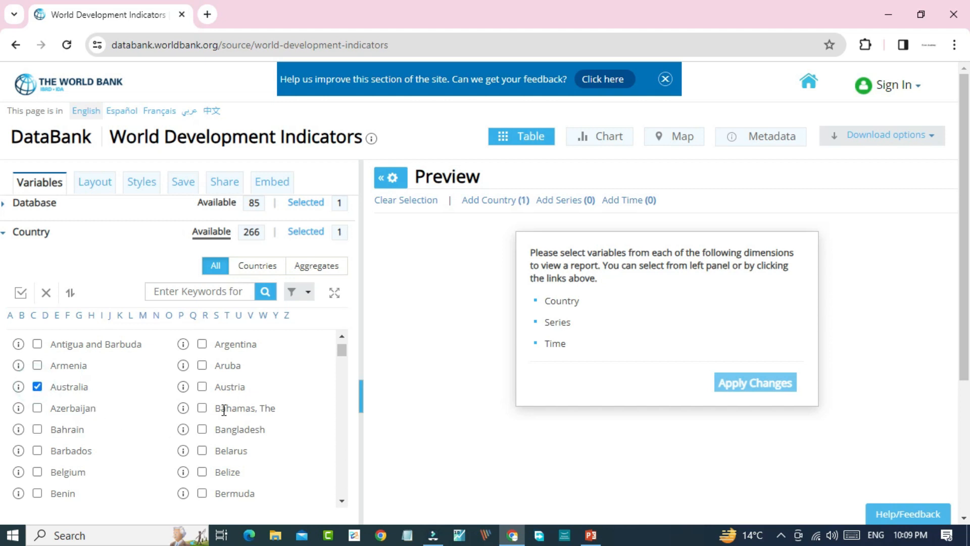
left_click(202, 429)
left_click(37, 472)
scroll(343, 507, "down", 5)
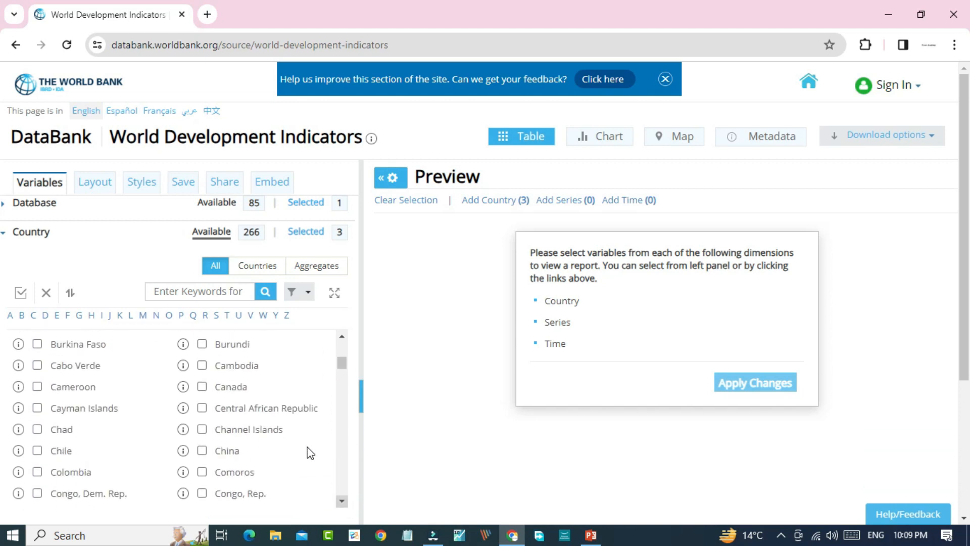
left_click(202, 451)
left_click(30, 238)
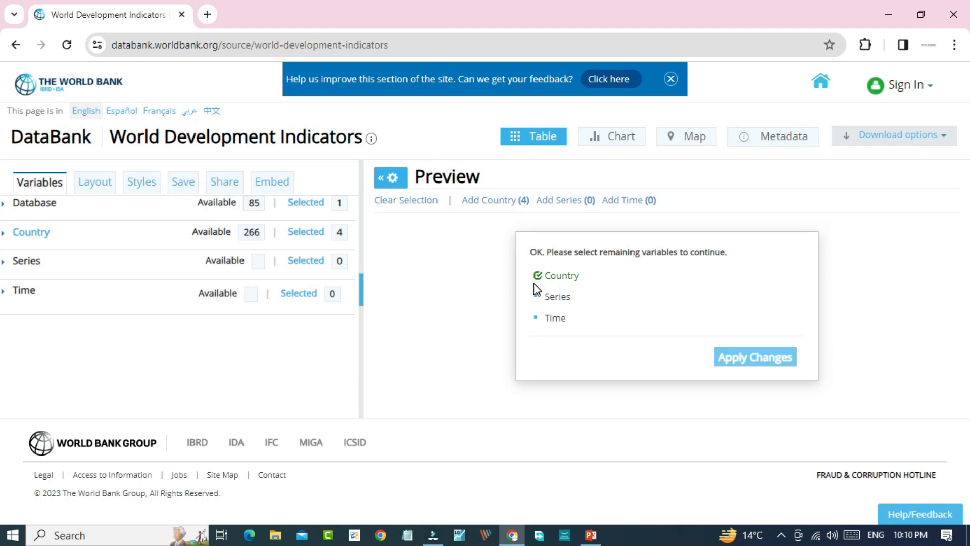
Add the series for account ownership of the poorest 40% (ages 15+) and adequacy of social insurance programs
left_click(38, 267)
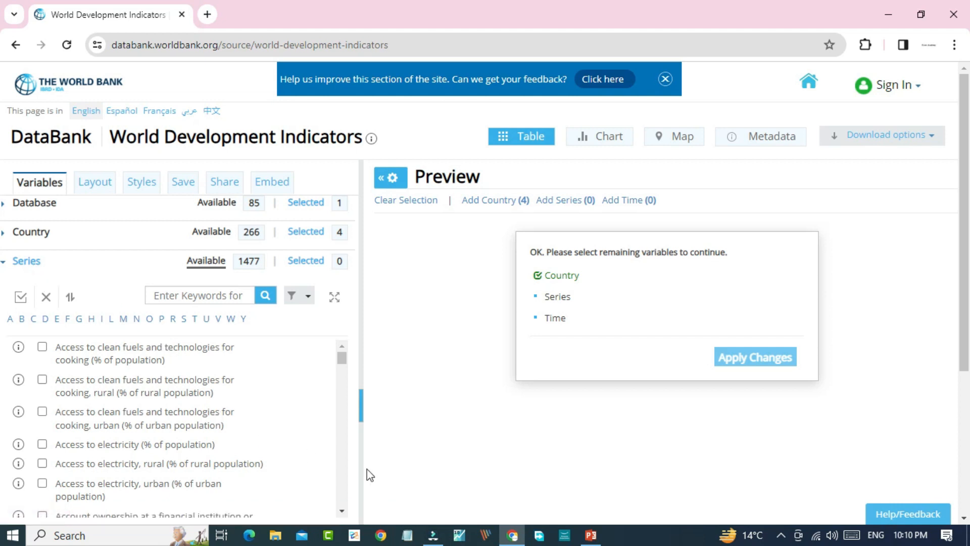
left_click(341, 512)
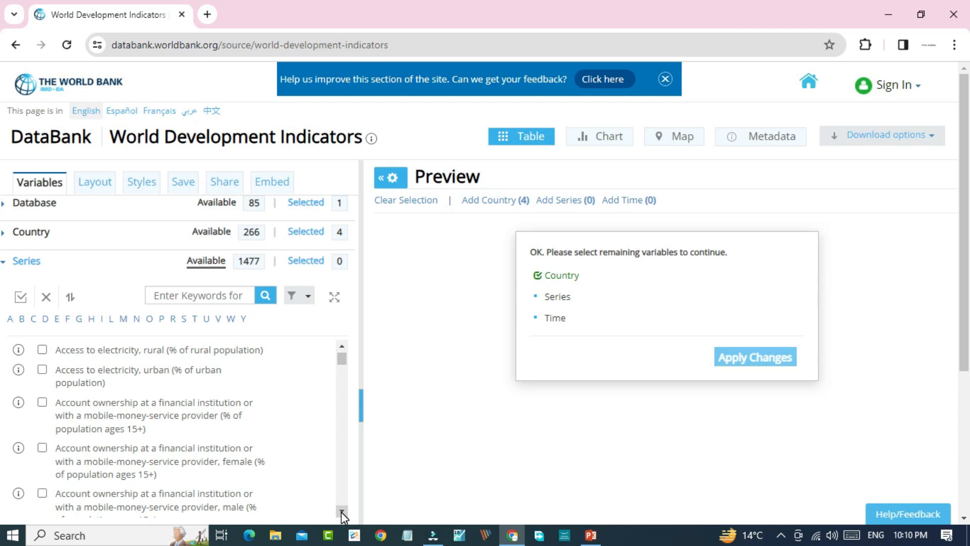
left_click(342, 512)
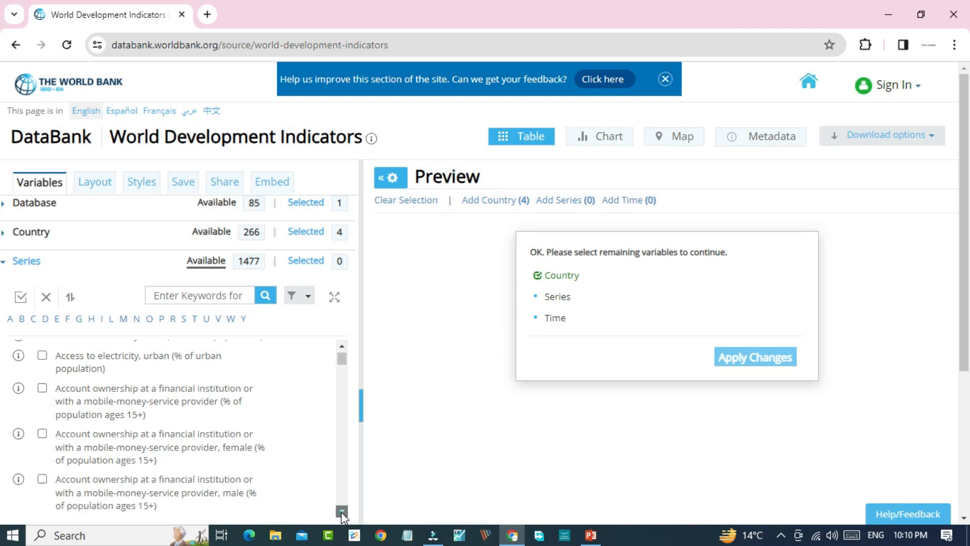
left_click(43, 440)
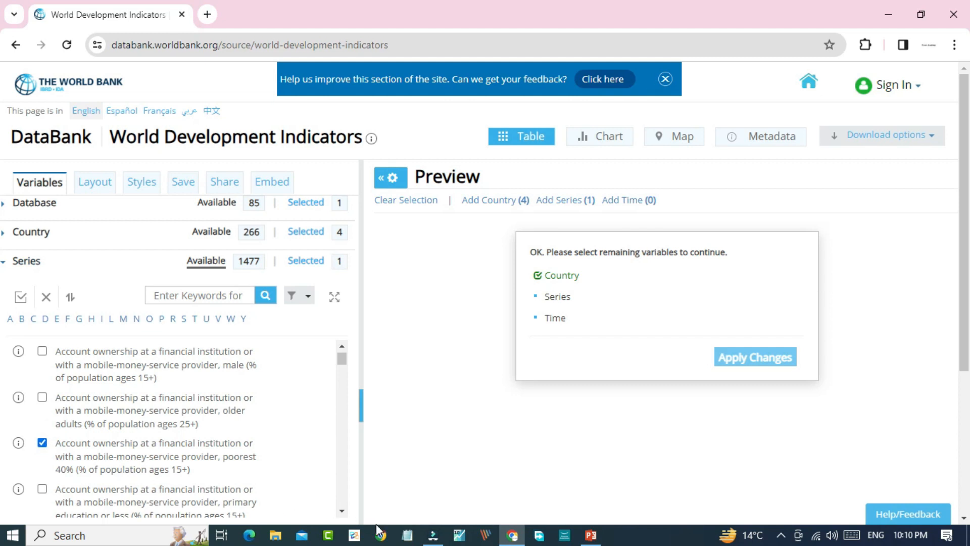
left_click(341, 512)
left_click(342, 511)
left_click(342, 512)
left_click(342, 512)
left_click(342, 511)
left_click(342, 512)
left_click(342, 512)
left_click(342, 512)
left_click(342, 511)
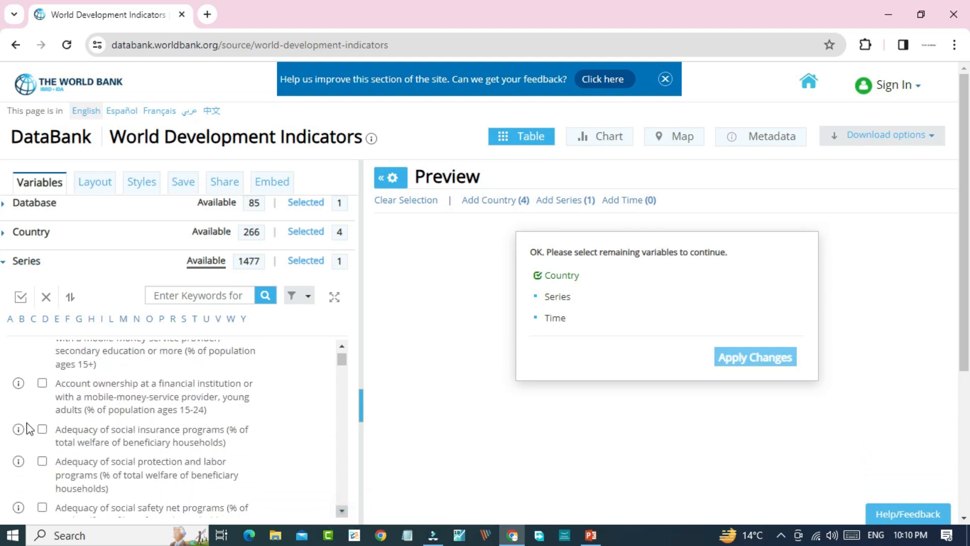
left_click(43, 431)
Add the series manufactures exports, manufactures imports (both % of merchandise) and manufacturing value added (% of GDP)
left_click(124, 319)
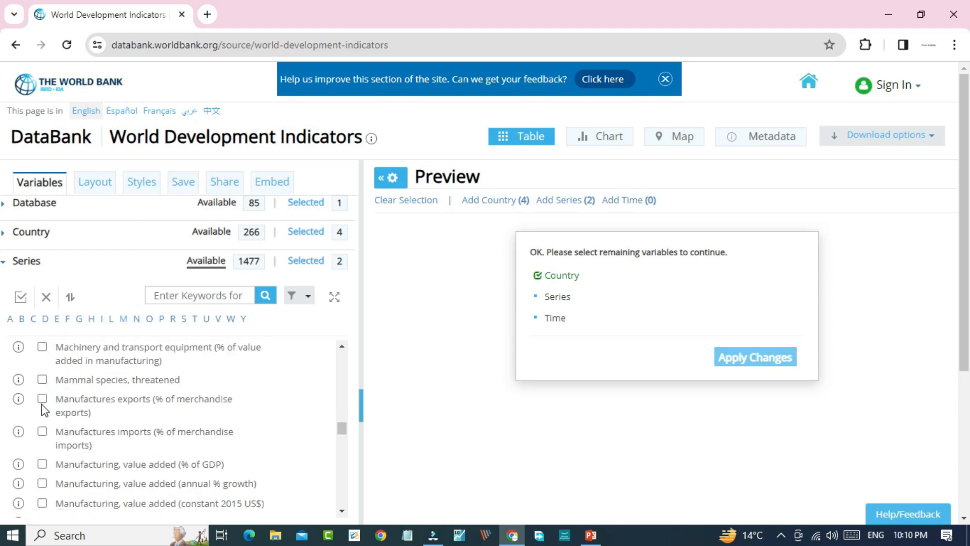
left_click(43, 400)
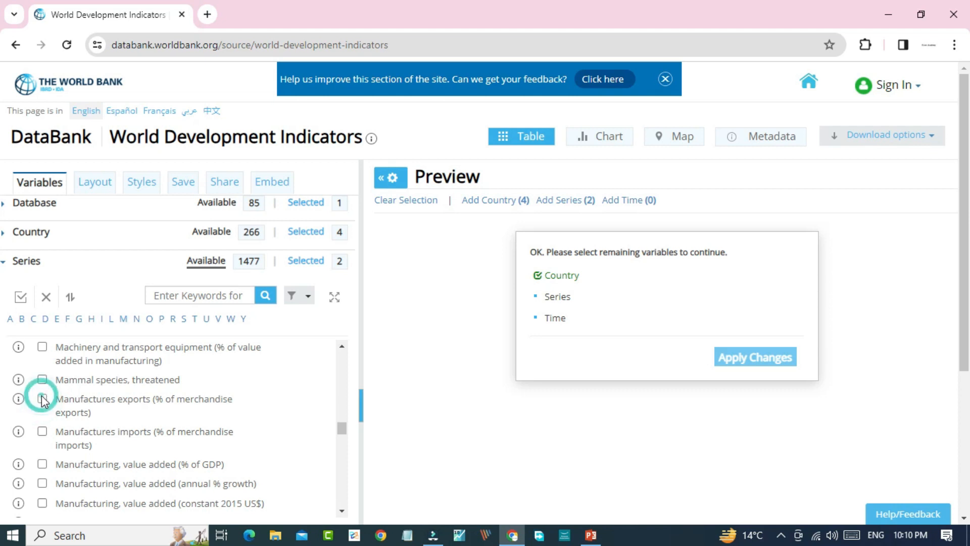
left_click(42, 433)
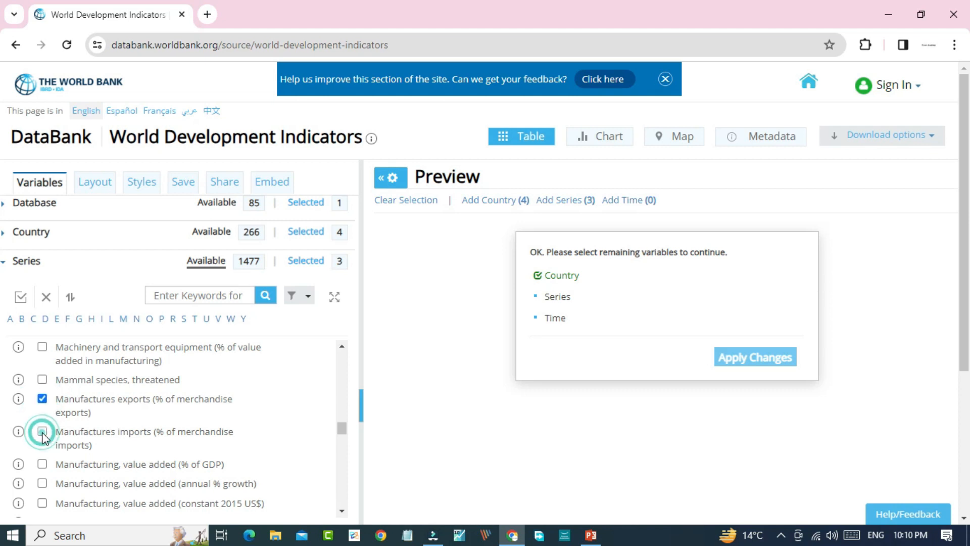
left_click(43, 465)
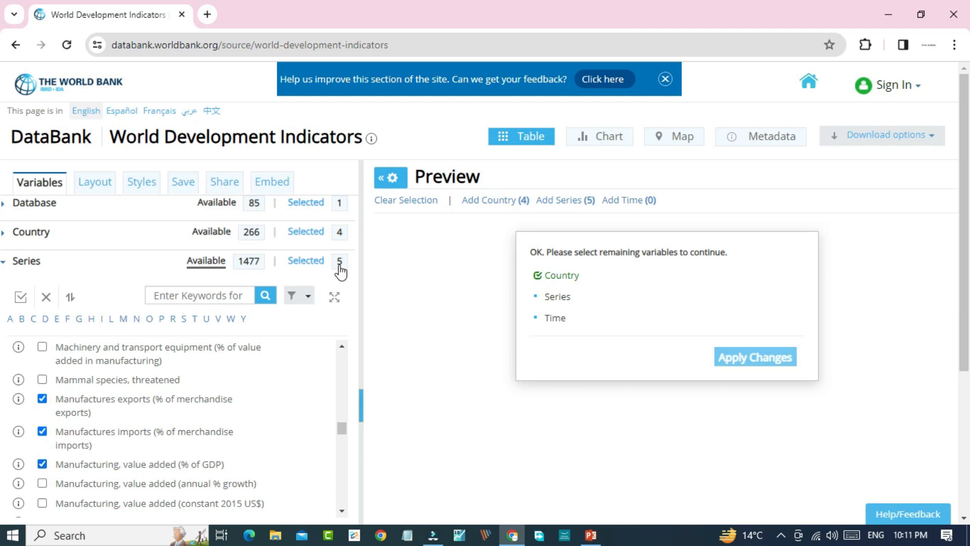
left_click(26, 263)
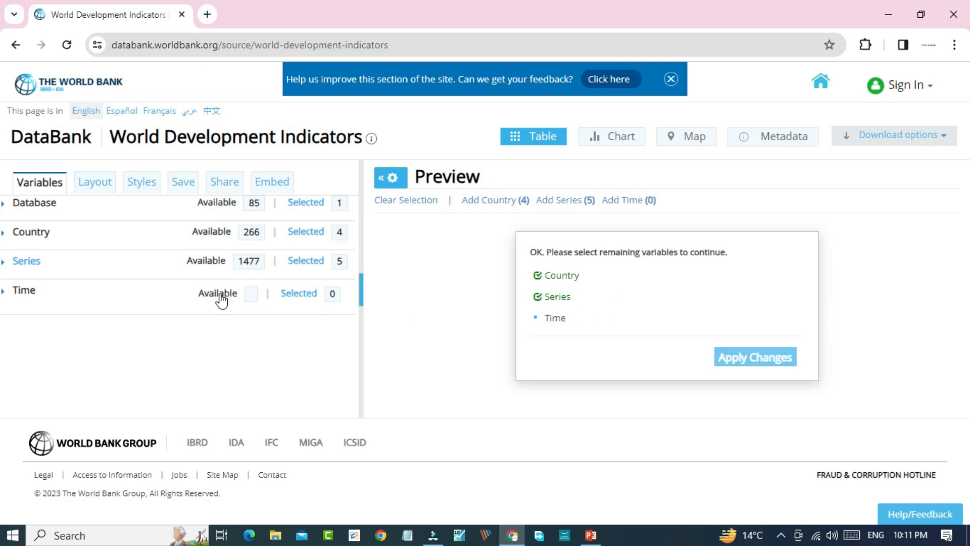
Set the report's time range to the 10 most recent years
left_click(28, 290)
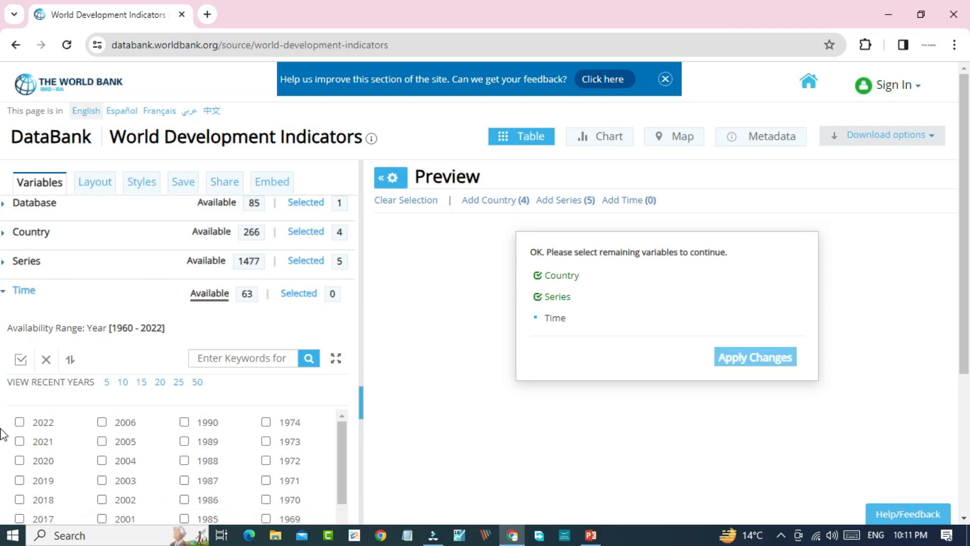
left_click(124, 383)
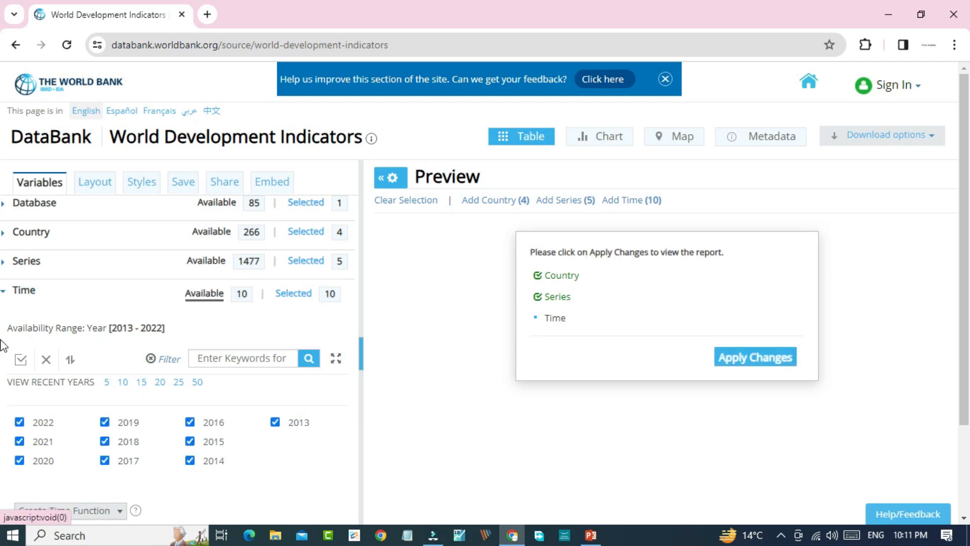
left_click(25, 299)
left_click(25, 298)
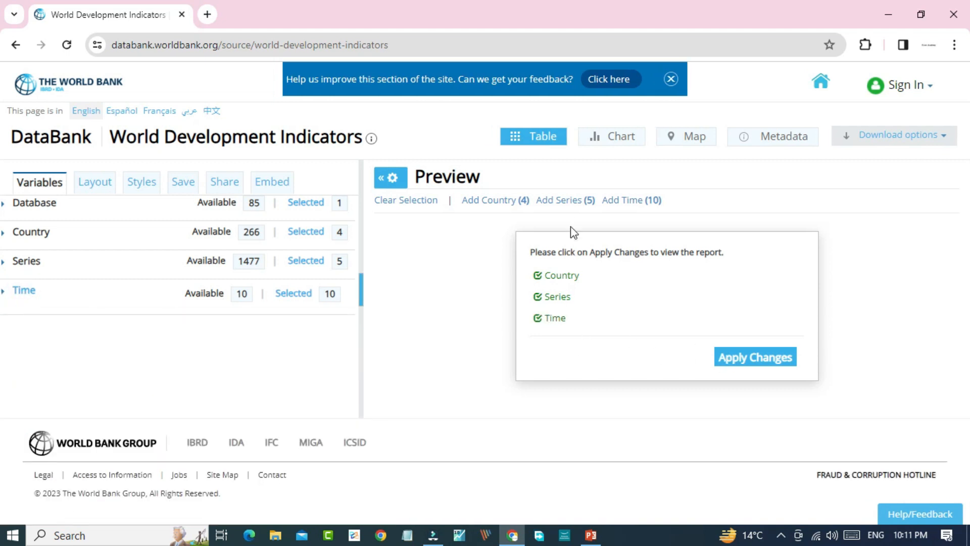
Apply the variable selections to generate the report preview and check which countries it offers
left_click(741, 358)
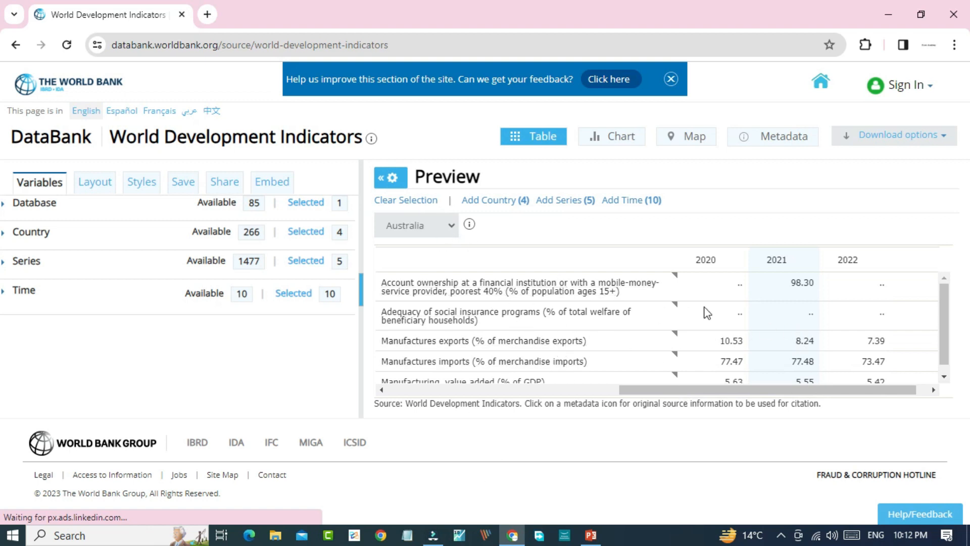
left_click(452, 225)
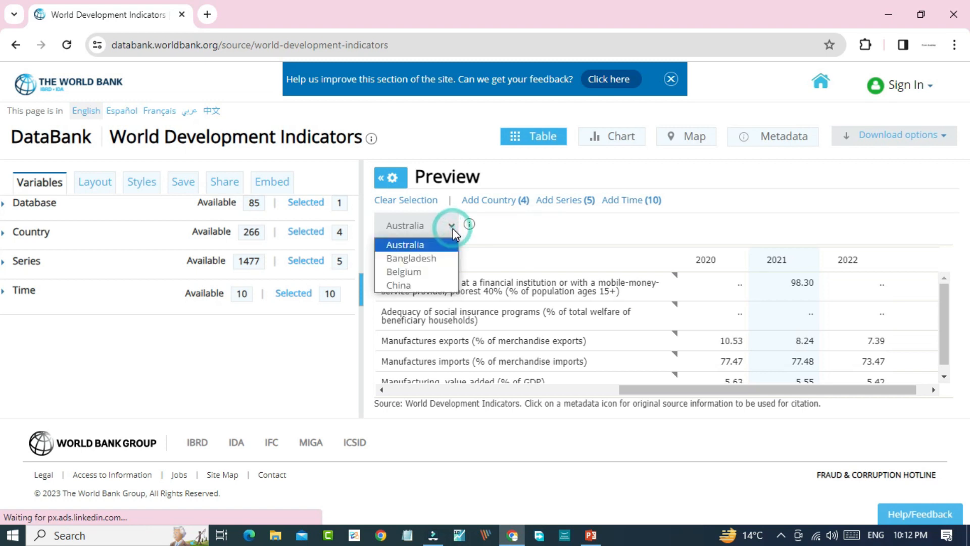
left_click(602, 232)
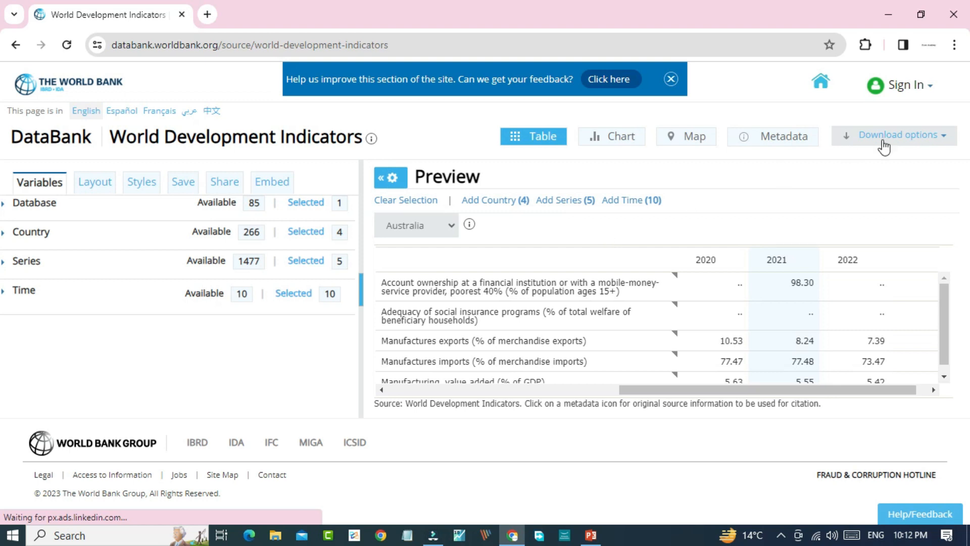
Download the report in Excel format to the G (K:) drive and open the downloaded workbook
left_click(915, 148)
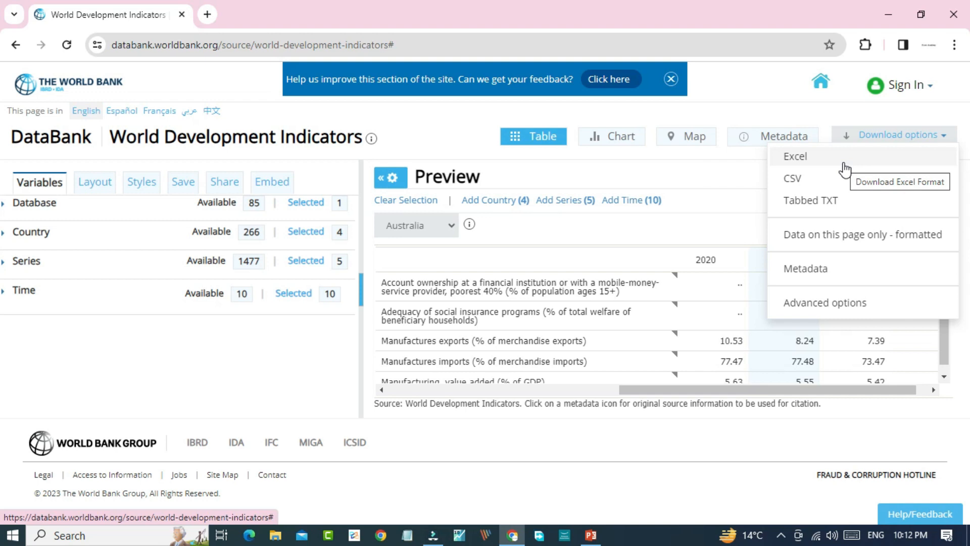
left_click(797, 158)
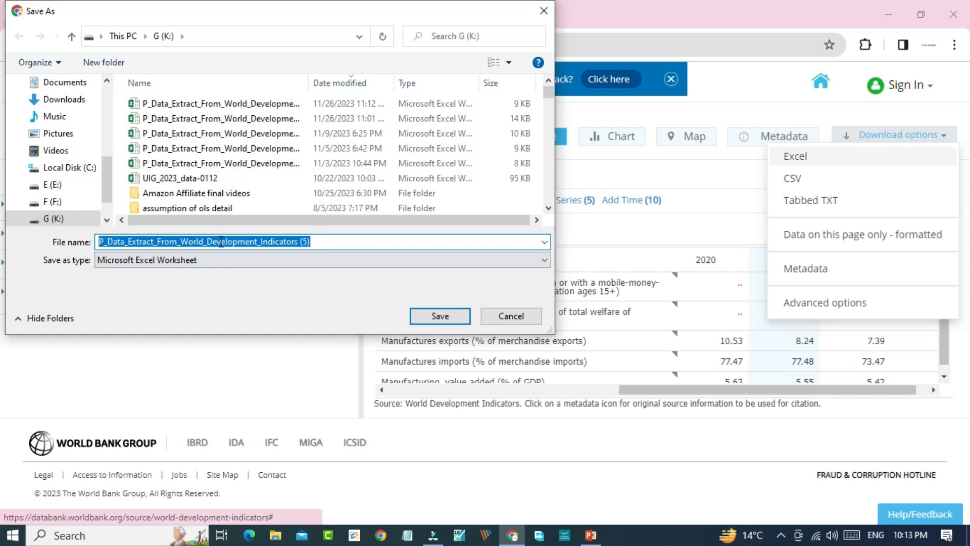
left_click(438, 318)
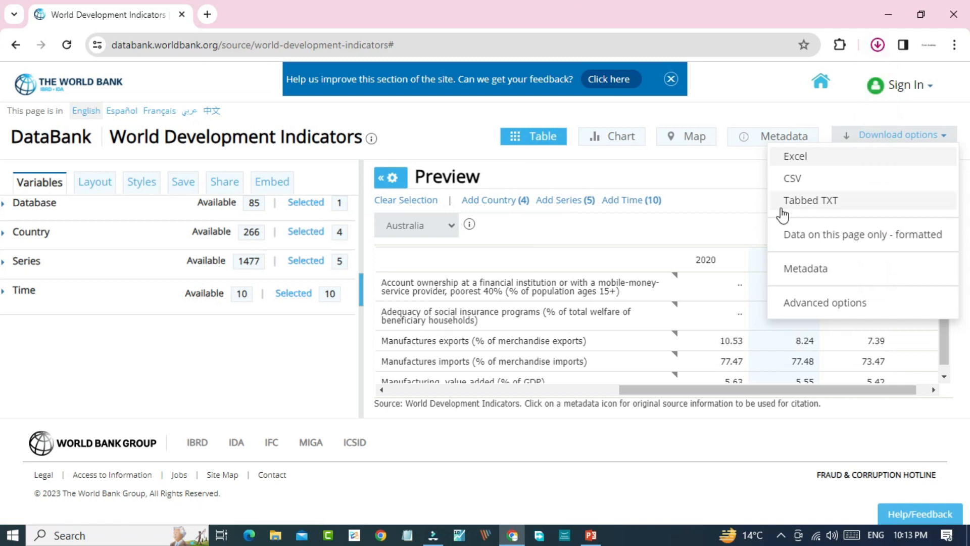
left_click(879, 54)
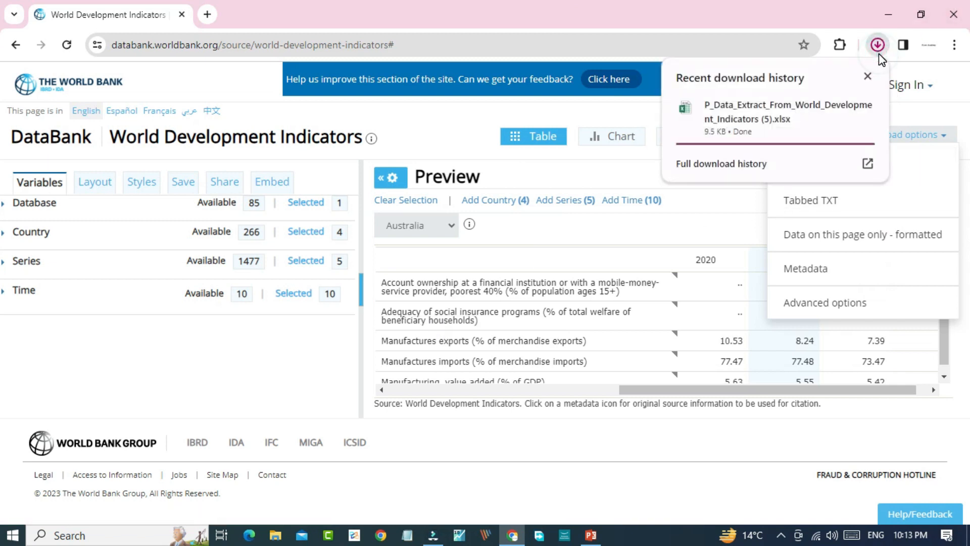
left_click(753, 127)
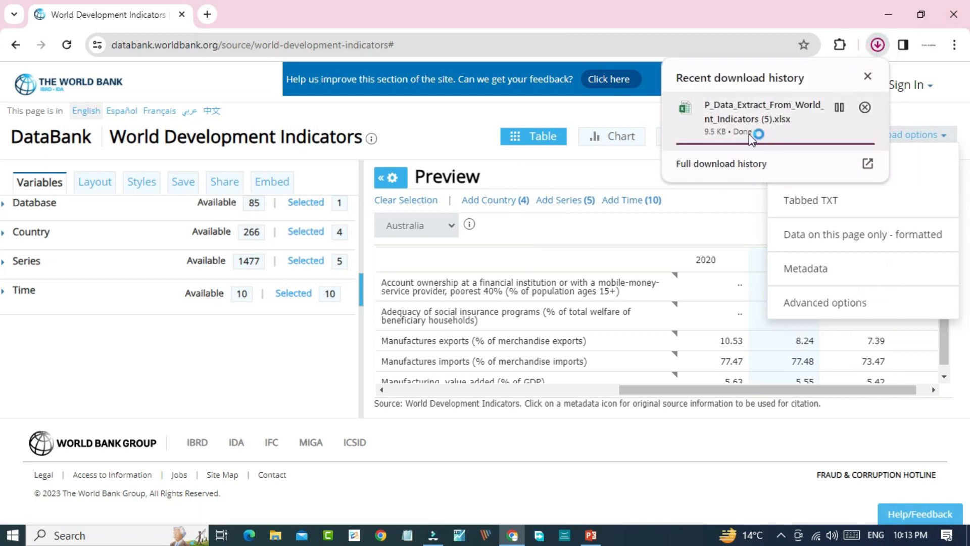